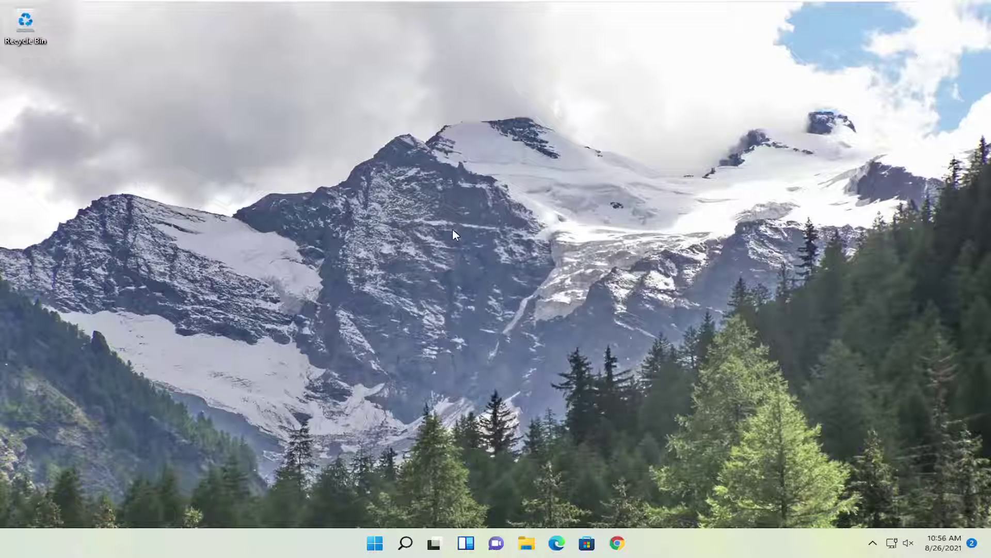
Launch Control Panel from Windows search and open Hardware and Sound in Category view
click(406, 543)
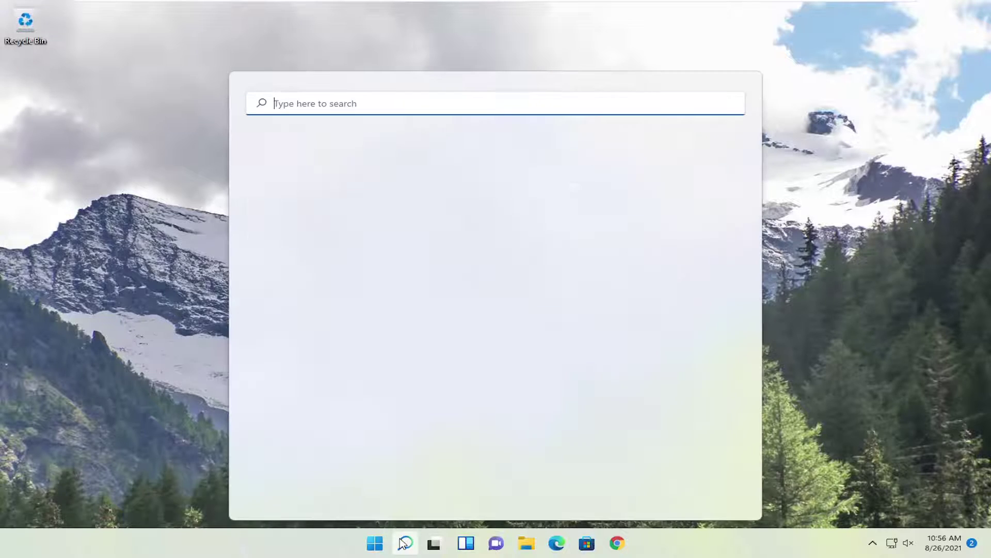
text(cont)
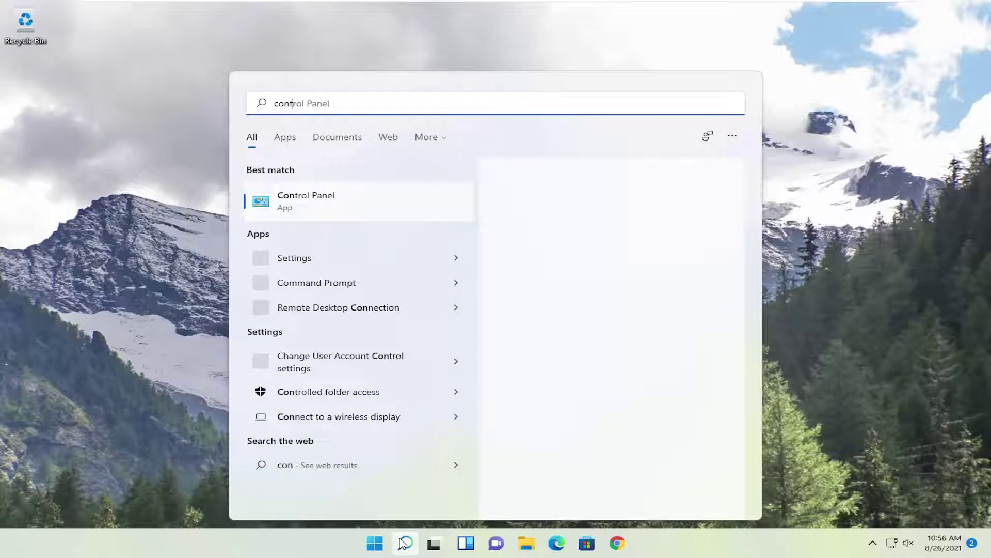
text(rol panel)
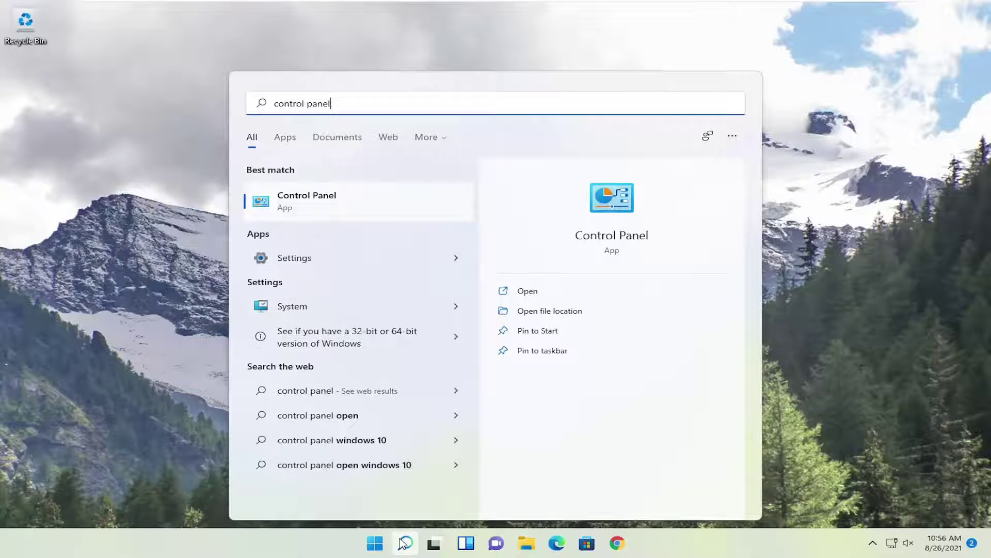
click(326, 201)
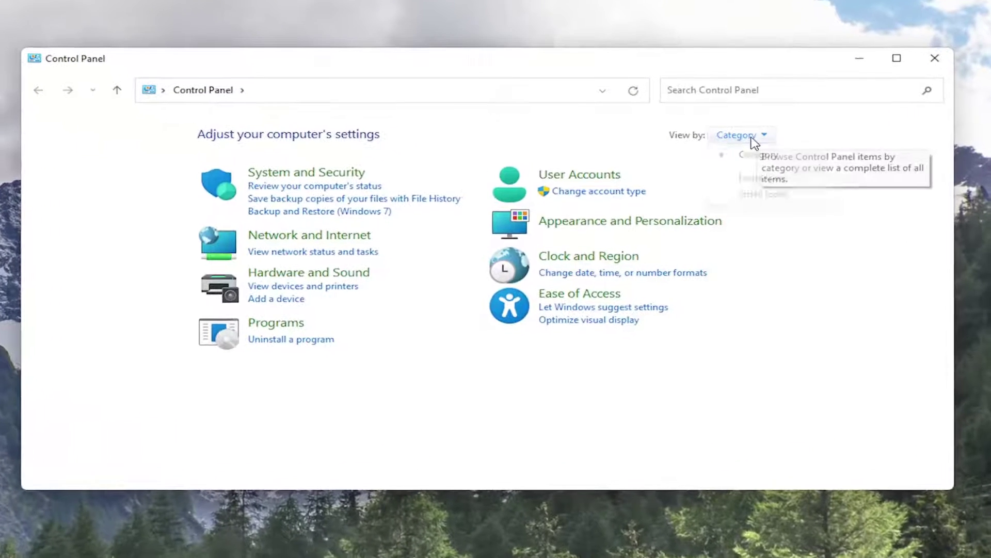
click(744, 150)
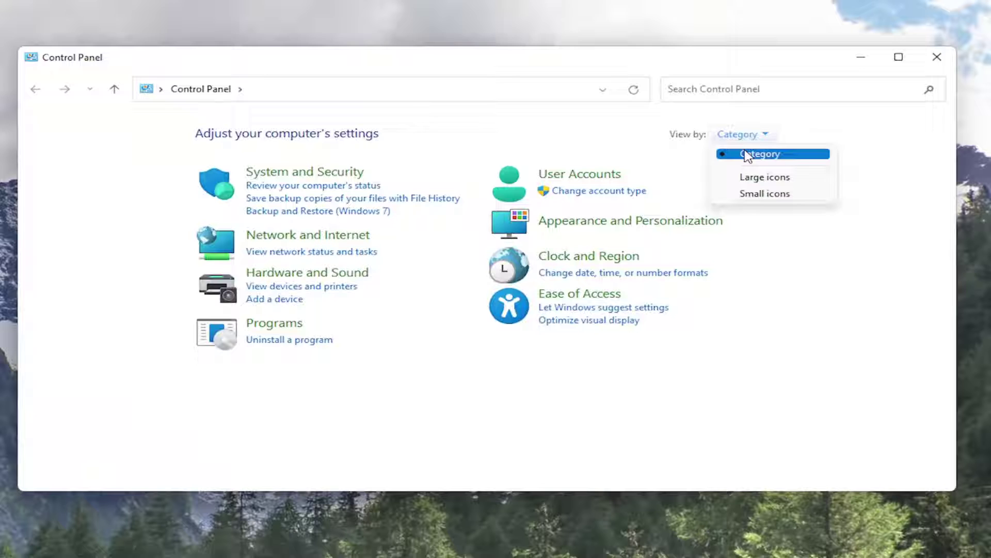
click(732, 166)
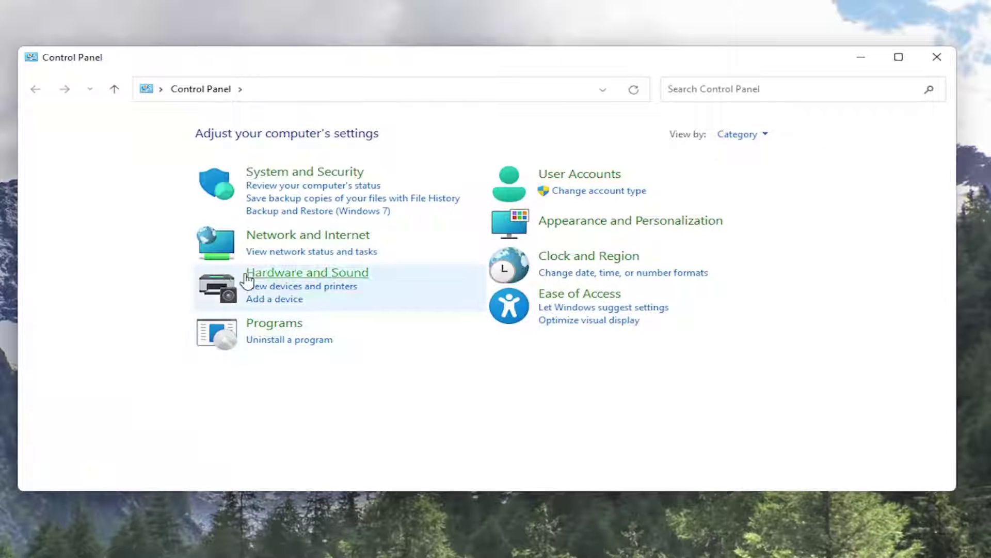
click(276, 274)
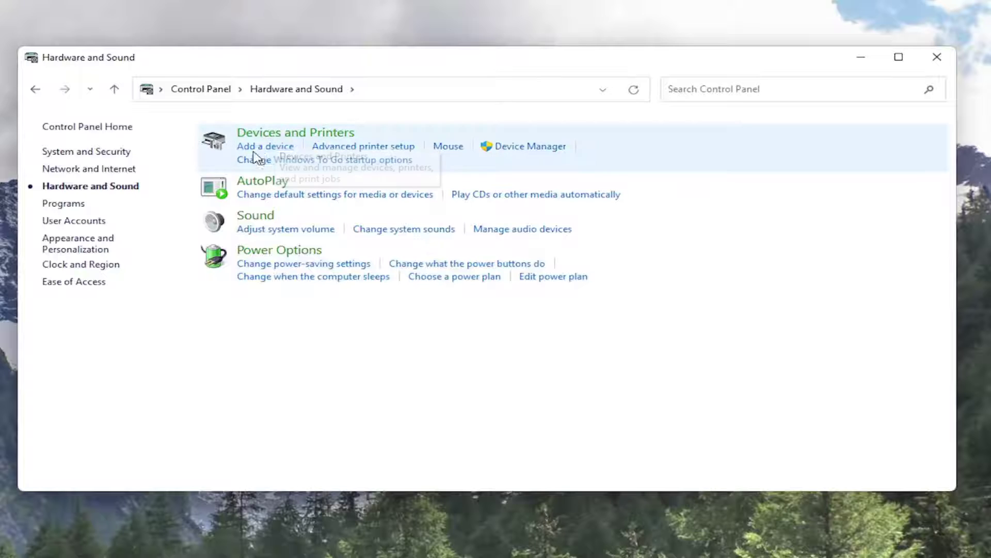
click(261, 147)
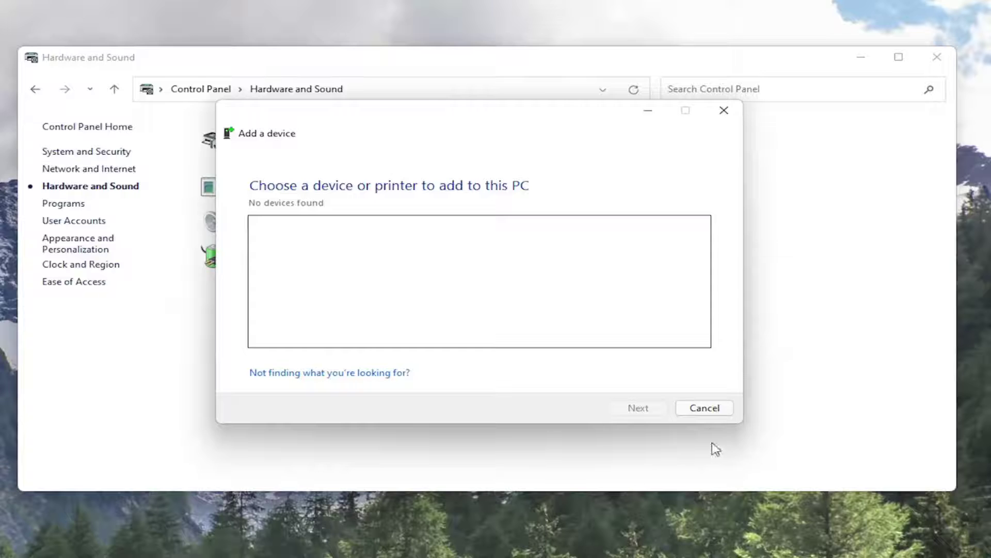
click(705, 408)
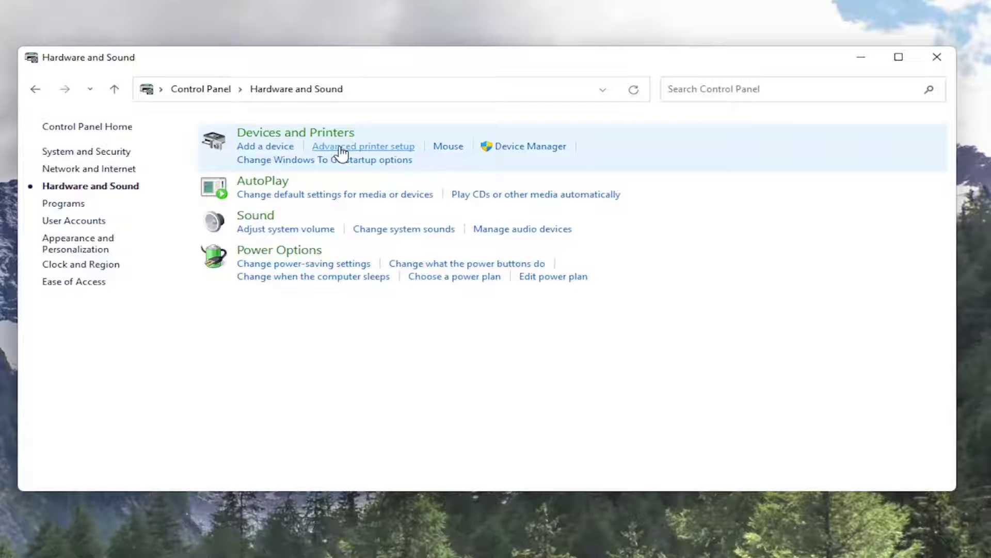
click(389, 151)
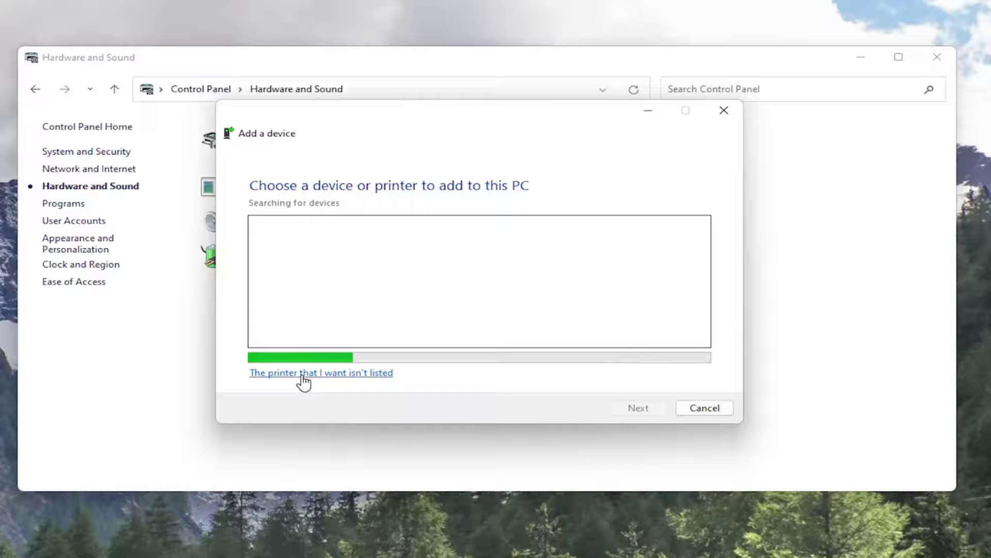
click(365, 374)
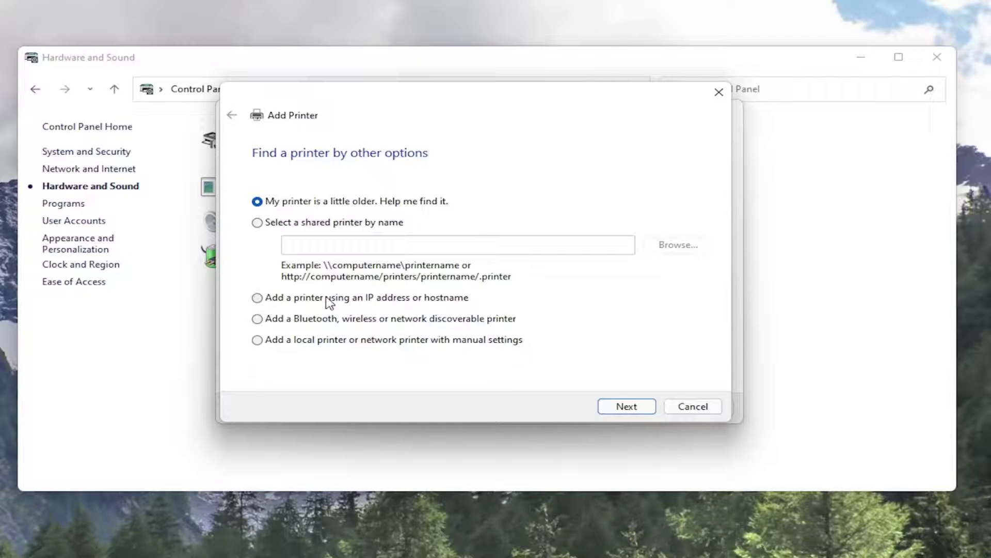
click(258, 341)
click(633, 411)
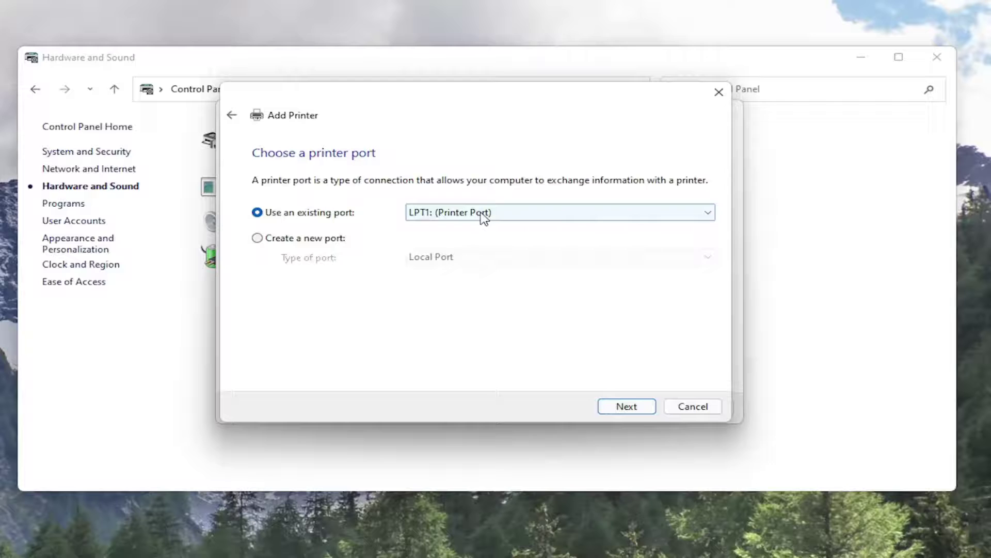
click(484, 216)
click(621, 411)
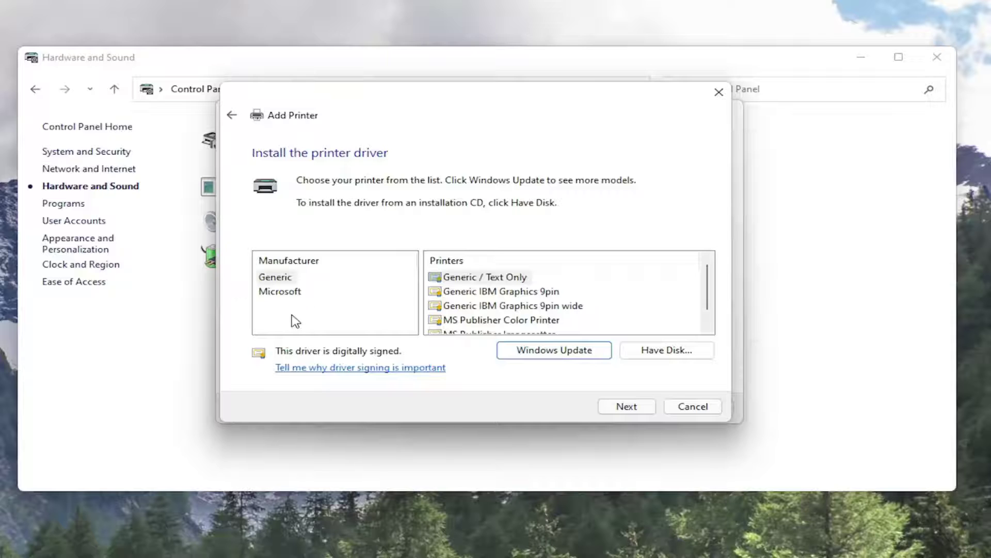
click(290, 290)
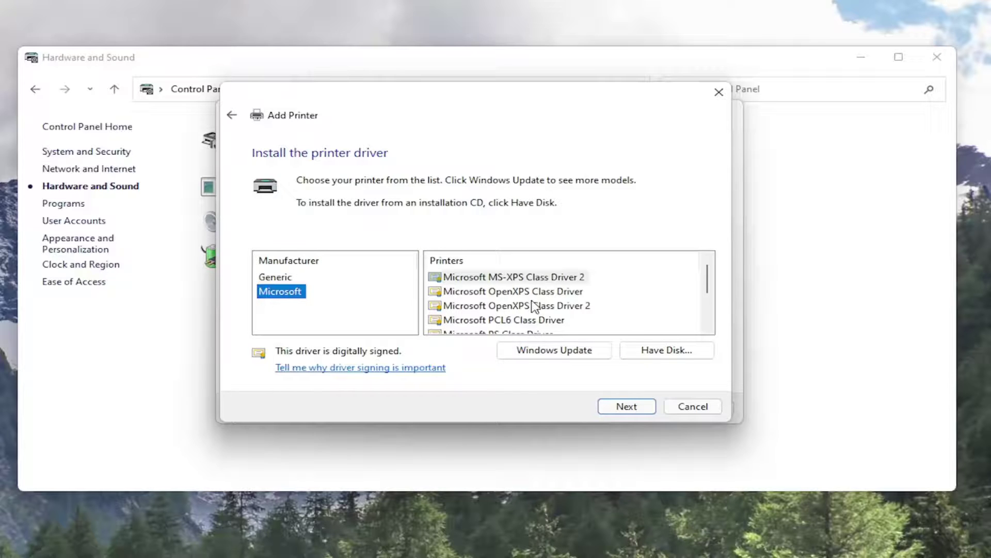
click(528, 307)
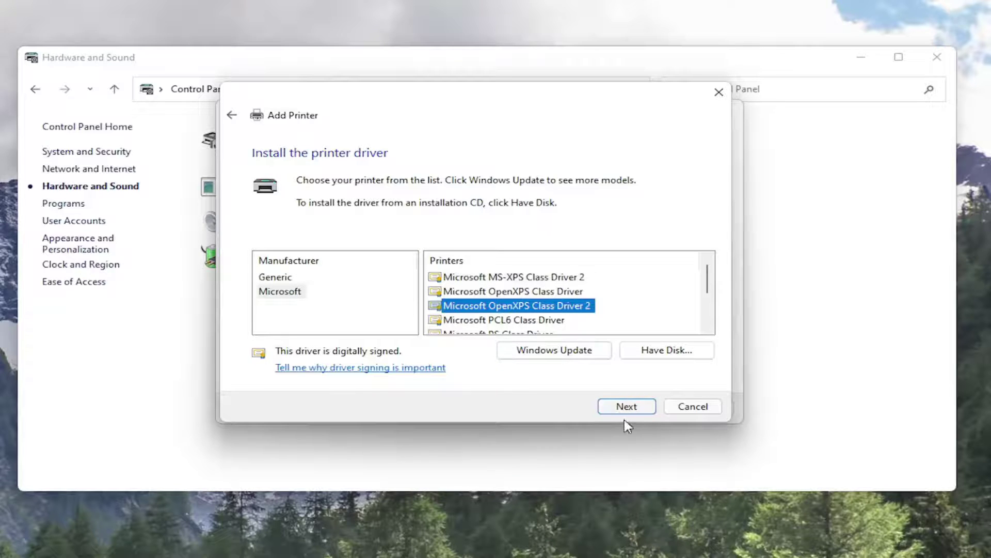
click(691, 408)
click(725, 111)
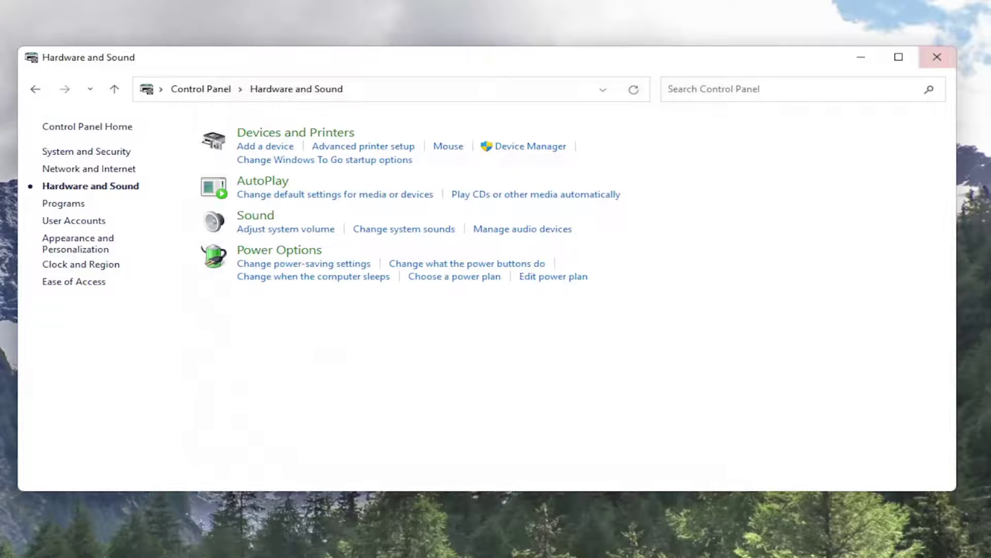
Close Control Panel and search Google in Chrome for 'canon printer drivers'
click(937, 57)
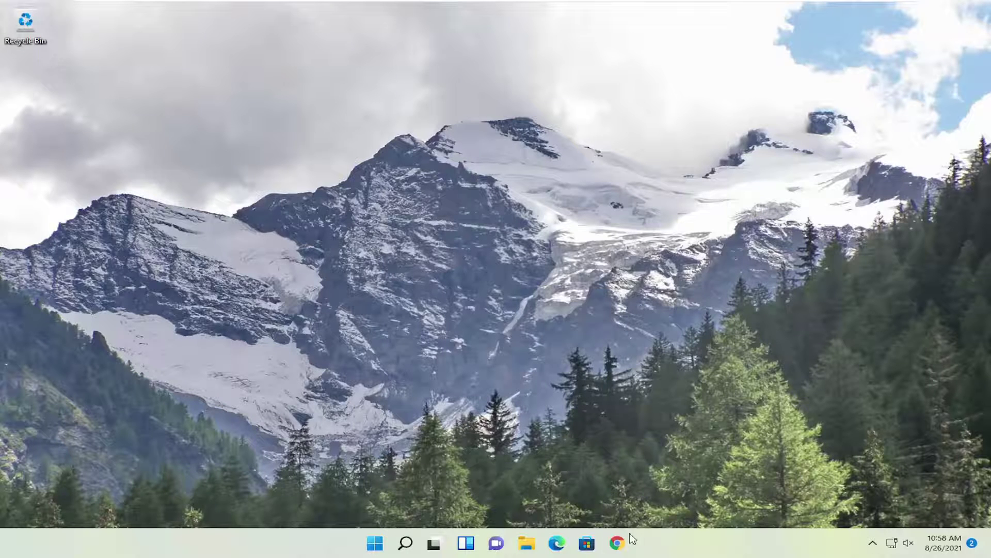
click(618, 549)
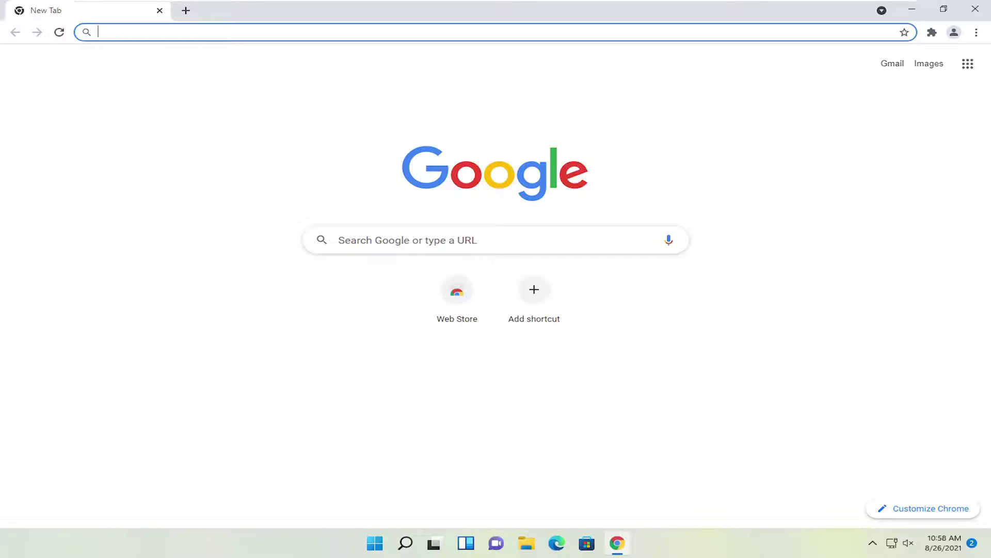
text(canon pri)
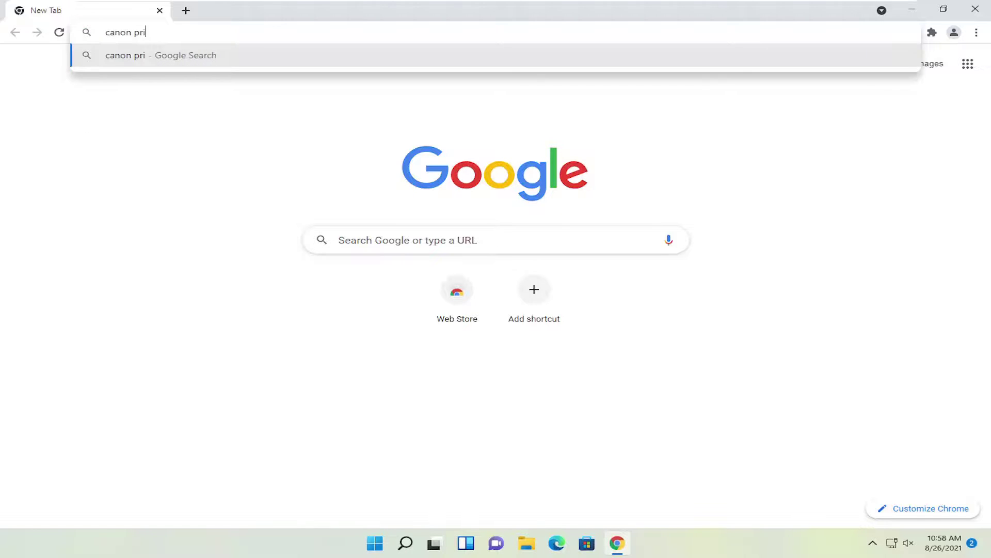
text(nter)
key(Return)
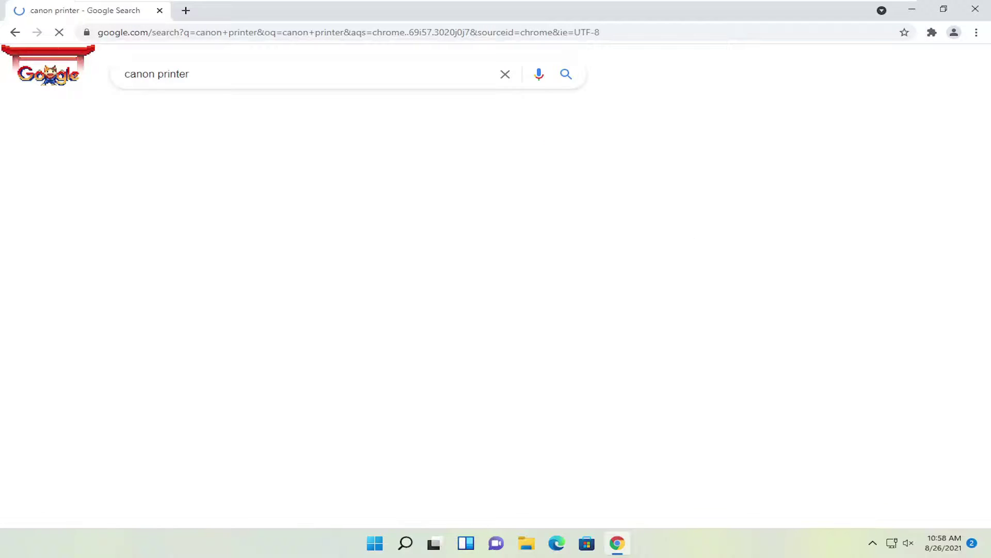
click(258, 74)
text(d)
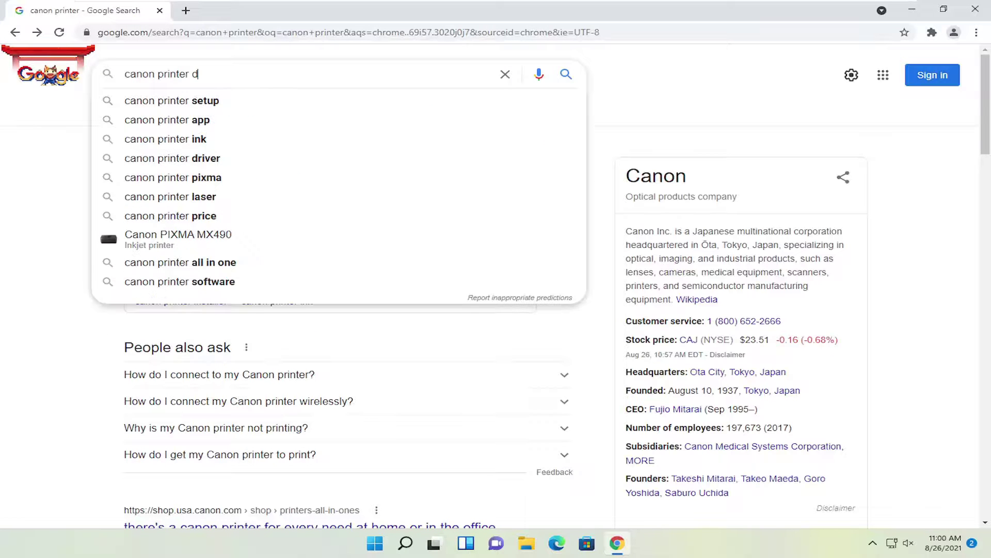
text(rivers)
key(Return)
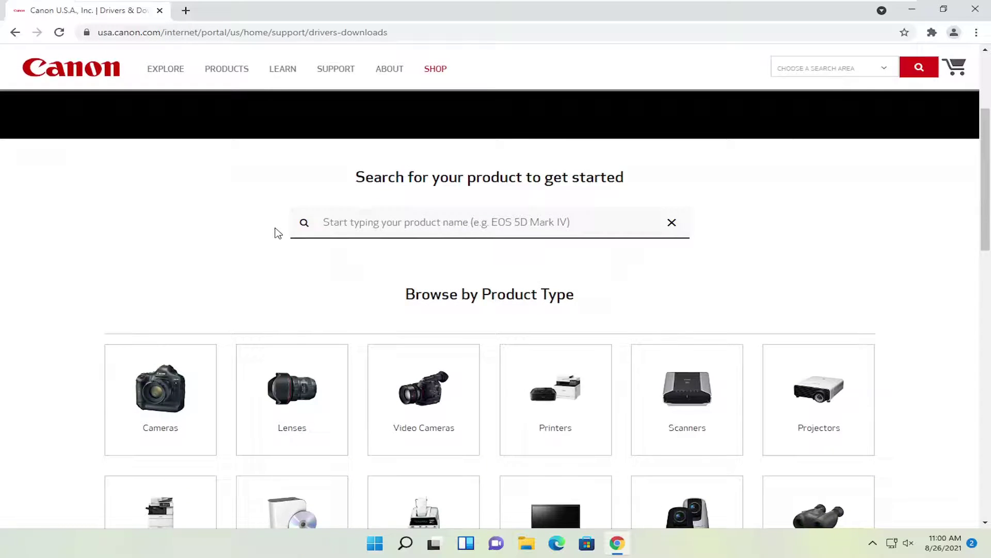
scroll(491, 265, down, 1)
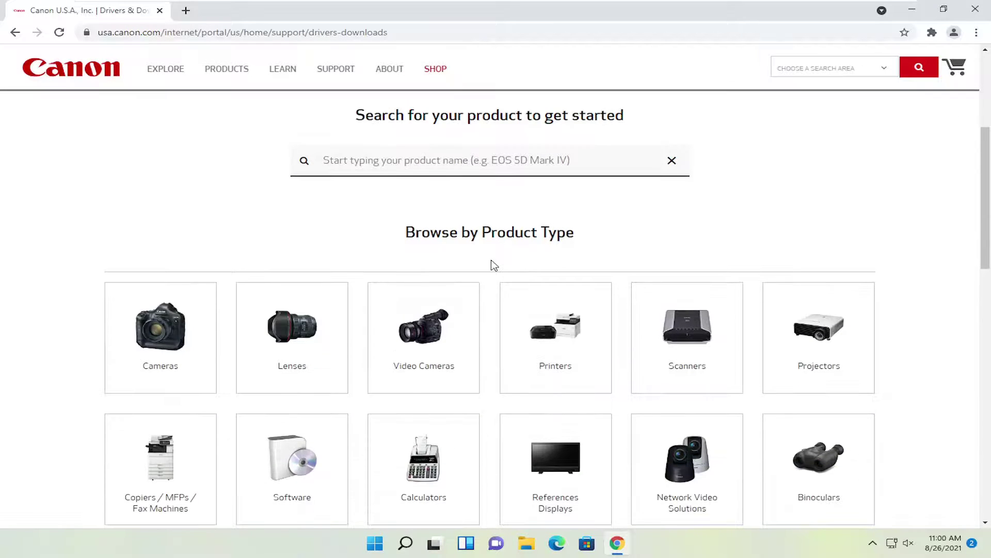
Go to Printers > PIXMA > PIXMA G2200 and get the G2000 series full driver package
click(564, 328)
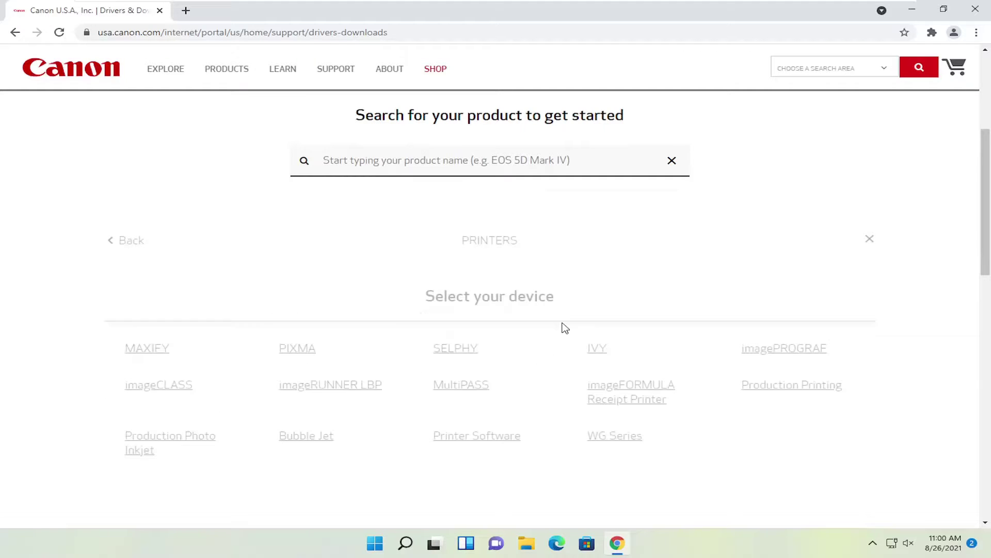
click(306, 349)
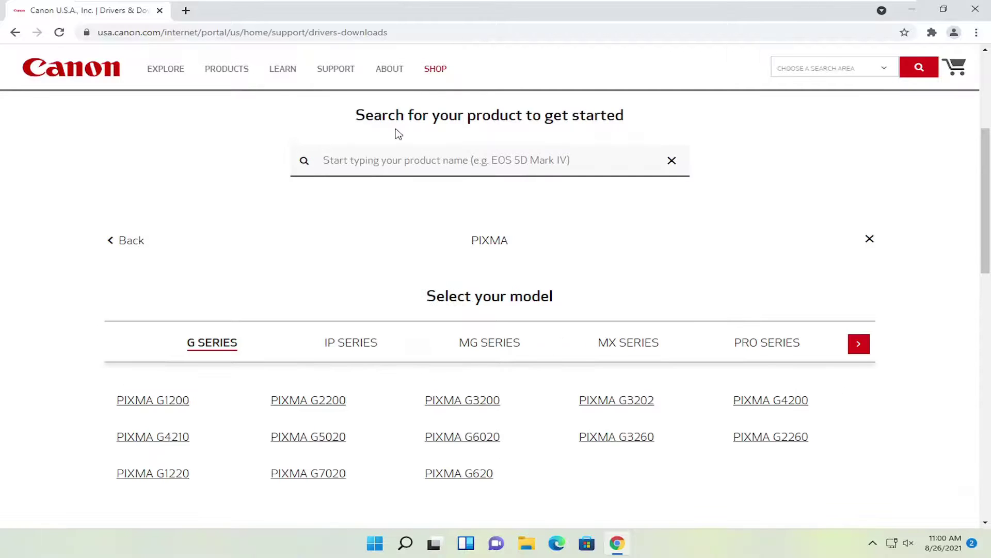
click(325, 403)
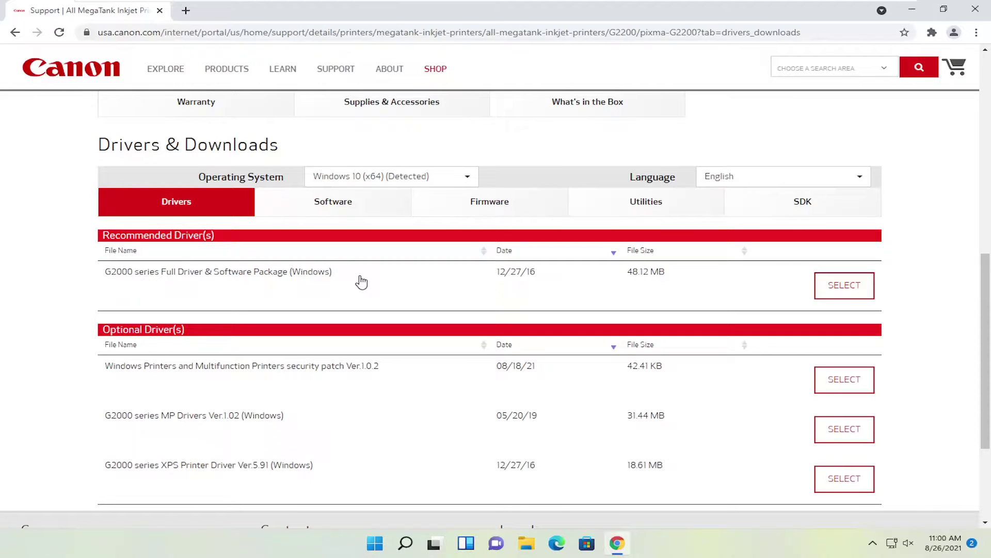
click(837, 292)
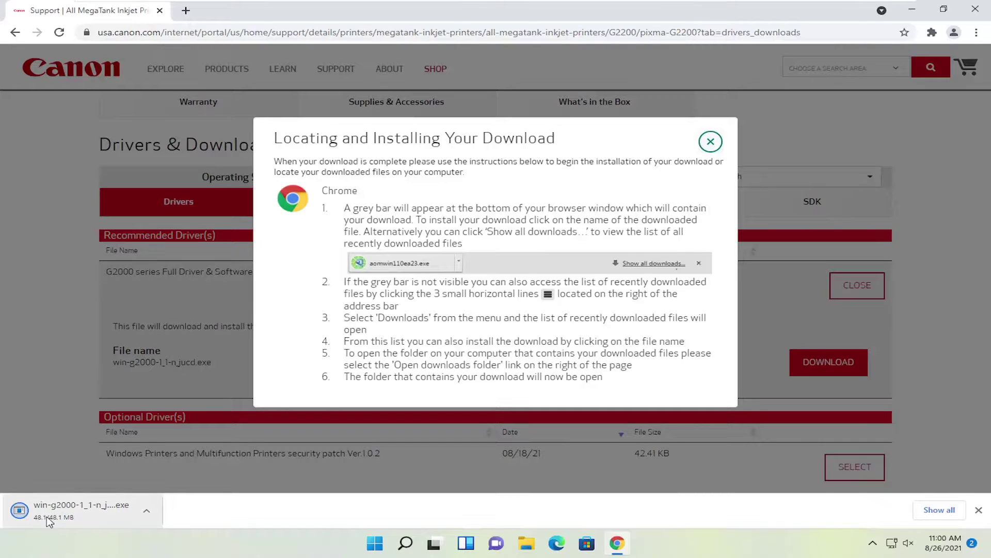
Run the downloaded Canon installer, approve User Account Control, and start the G2000 series setup
click(46, 521)
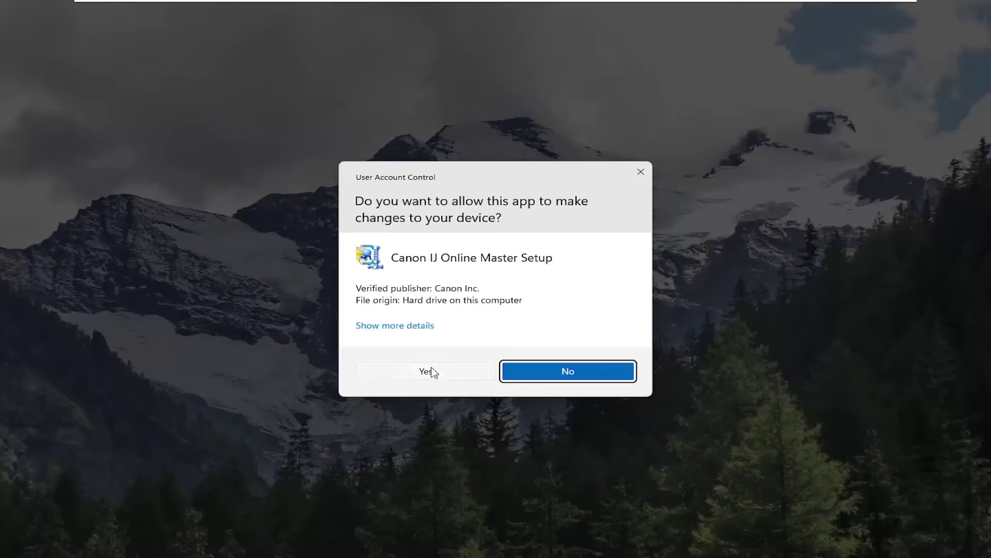
click(431, 372)
click(848, 7)
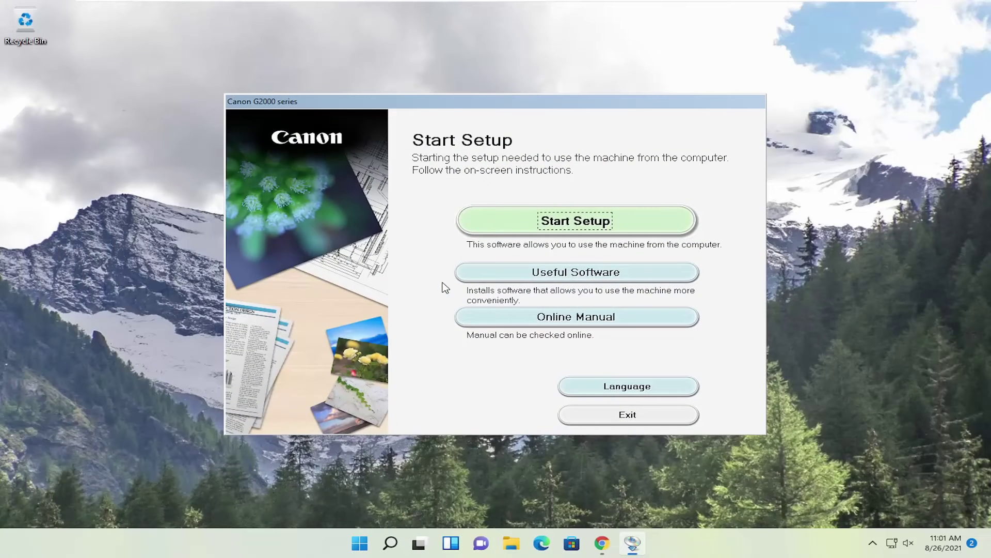
click(595, 223)
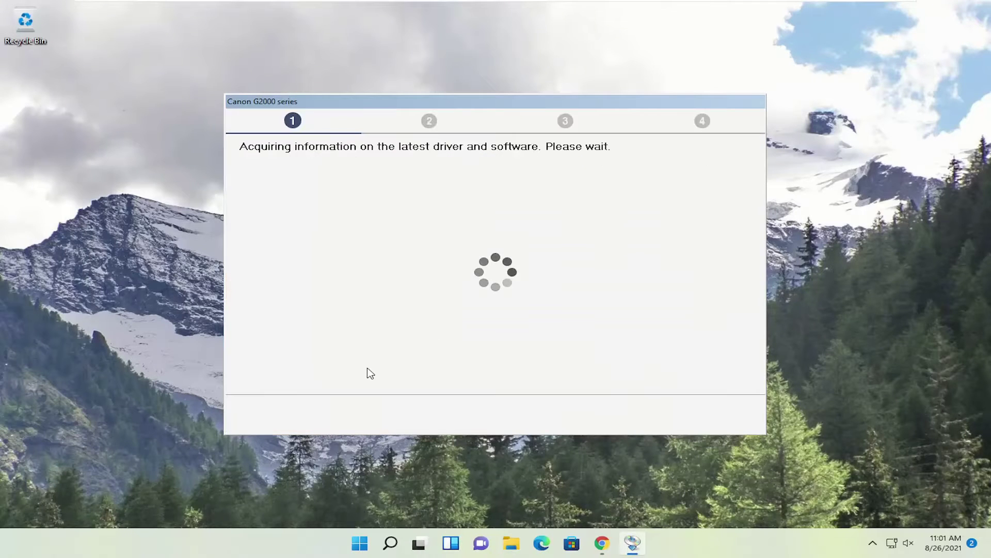